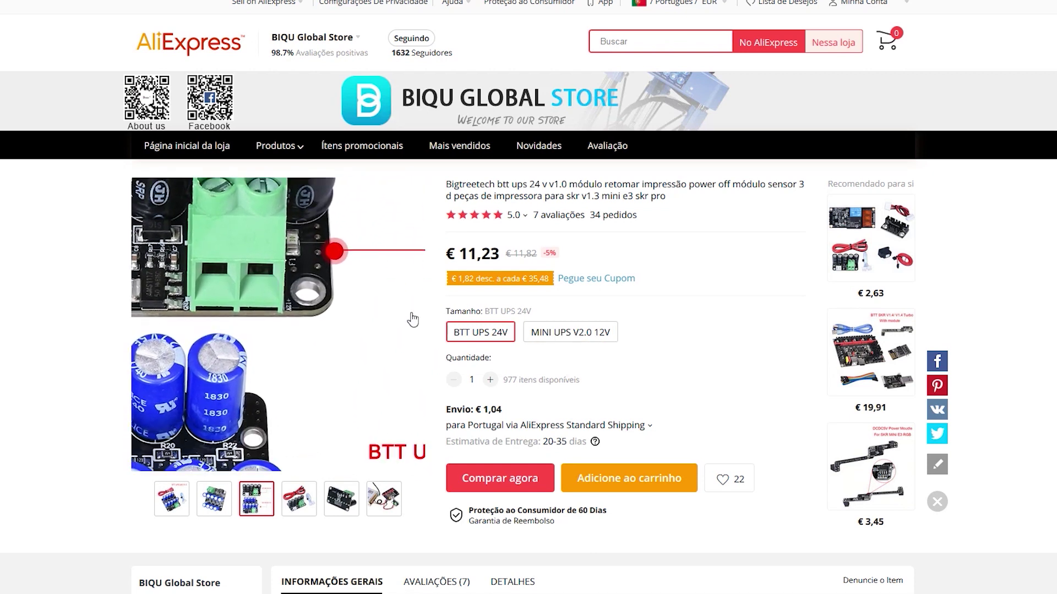
# - Scroll the AliExpress product page down to the MINI UPS V2.0 and BTT UPS 24V V1.0 description images
pyautogui.scroll(-10, 675, 396)
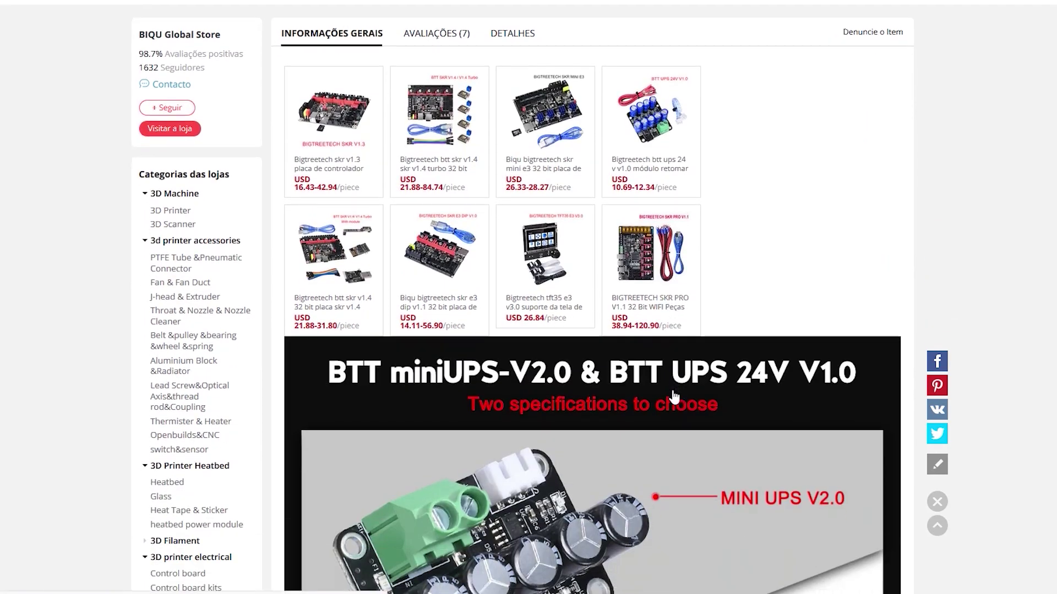
pyautogui.scroll(-6, 674, 395)
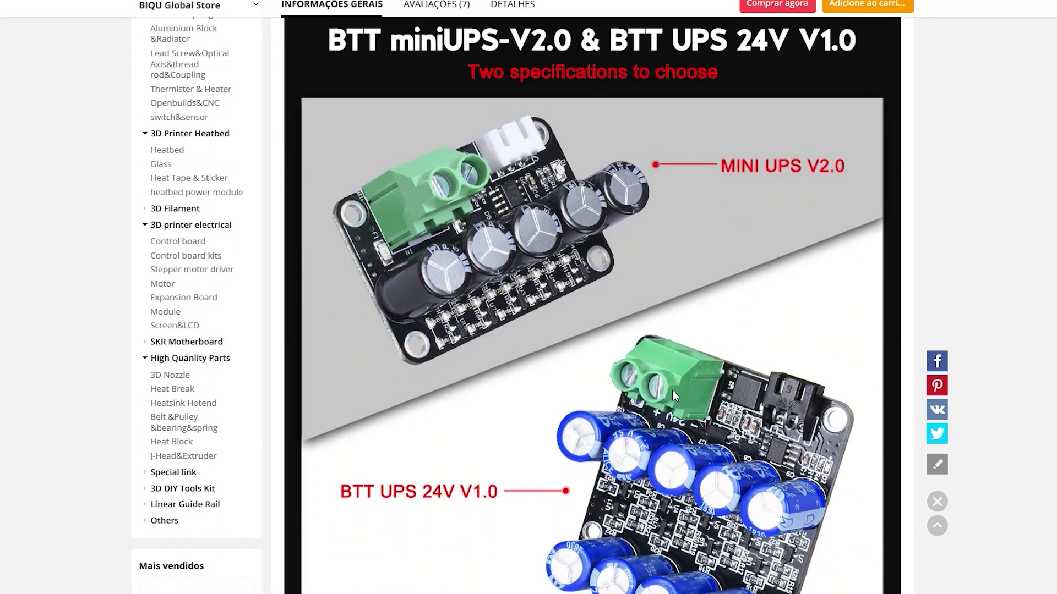
pyautogui.scroll(-1, 673, 390)
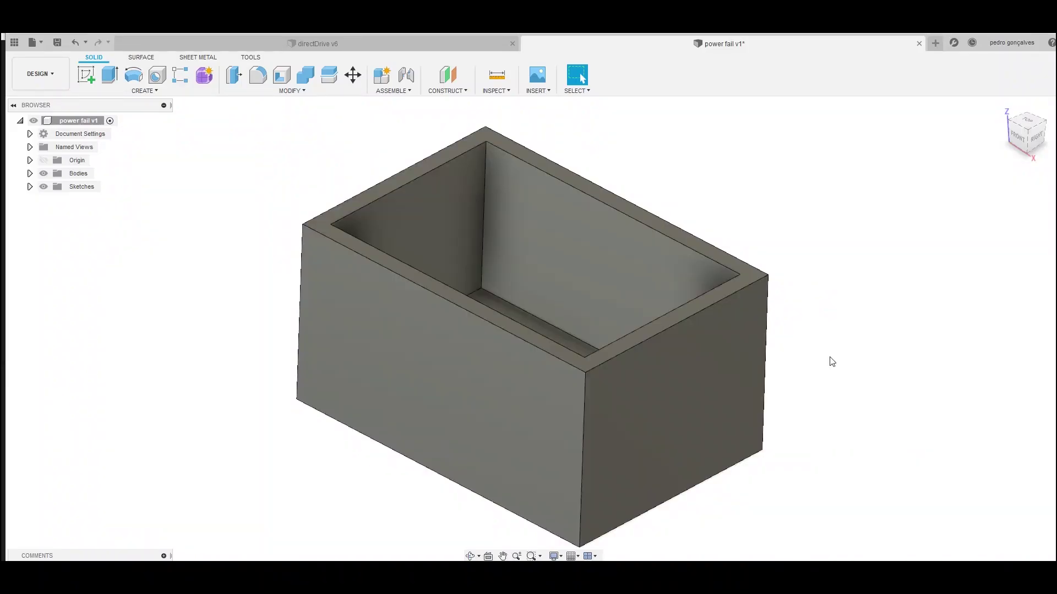
# - Orbit the shelled power fail box, then view it from the back to inspect the engraved SUBSTANCIA3D.COM text
pyautogui.keyDown('shift'); pyautogui.moveTo(831, 358); pyautogui.dragTo(671, 396, button='middle'); pyautogui.keyUp('shift')
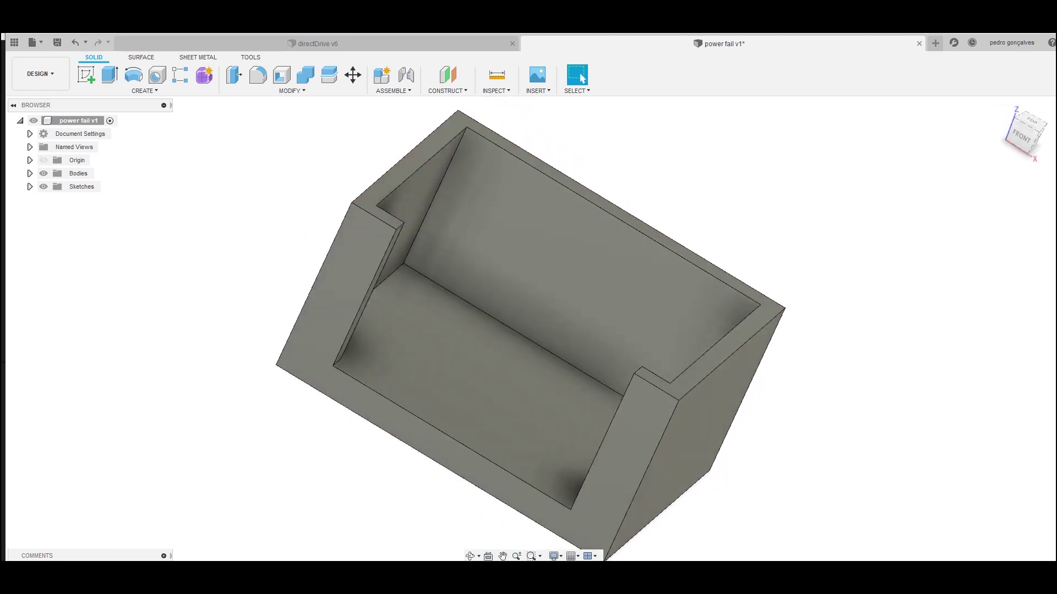
pyautogui.keyDown('shift'); pyautogui.moveTo(1005, 141); pyautogui.dragTo(938, 192, button='middle'); pyautogui.keyUp('shift')
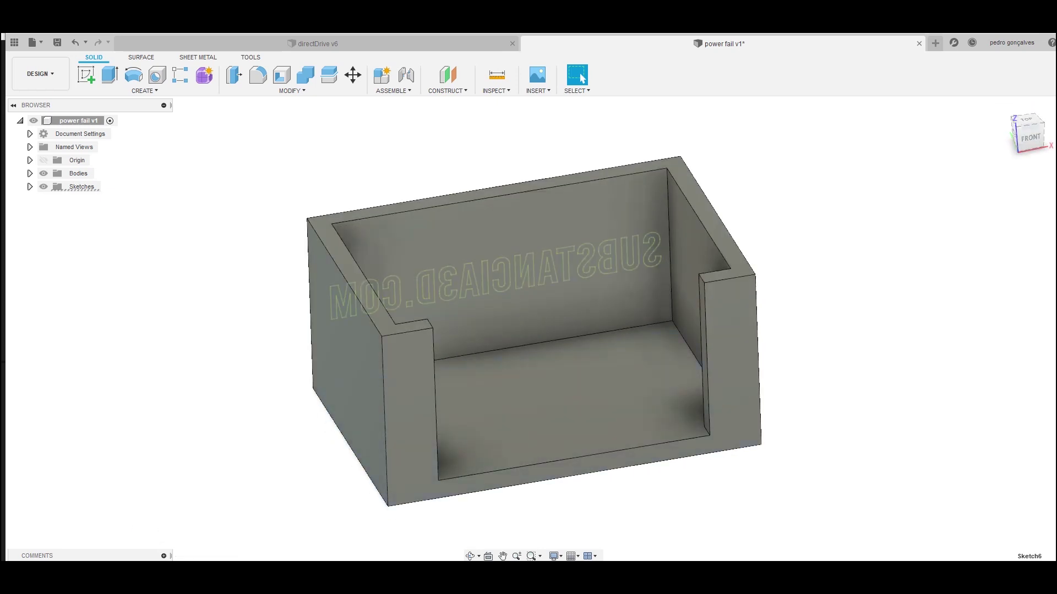
pyautogui.keyDown('shift'); pyautogui.moveTo(533, 329); pyautogui.dragTo(592, 259, button='middle'); pyautogui.keyUp('shift')
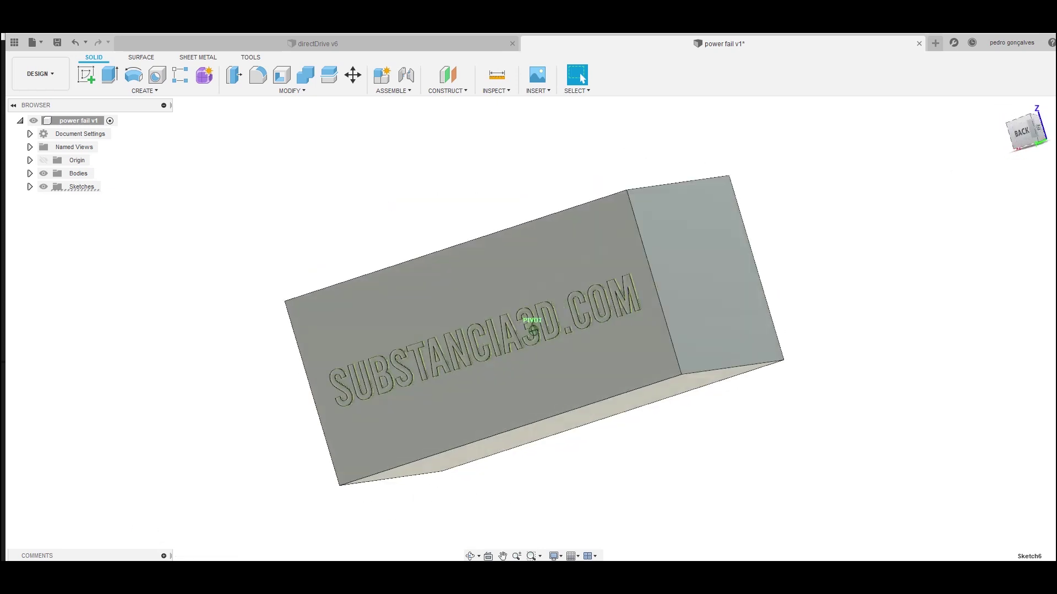
pyautogui.click(1022, 138)
pyautogui.keyDown('shift'); pyautogui.moveTo(533, 331); pyautogui.dragTo(660, 275, button='middle'); pyautogui.keyUp('shift')
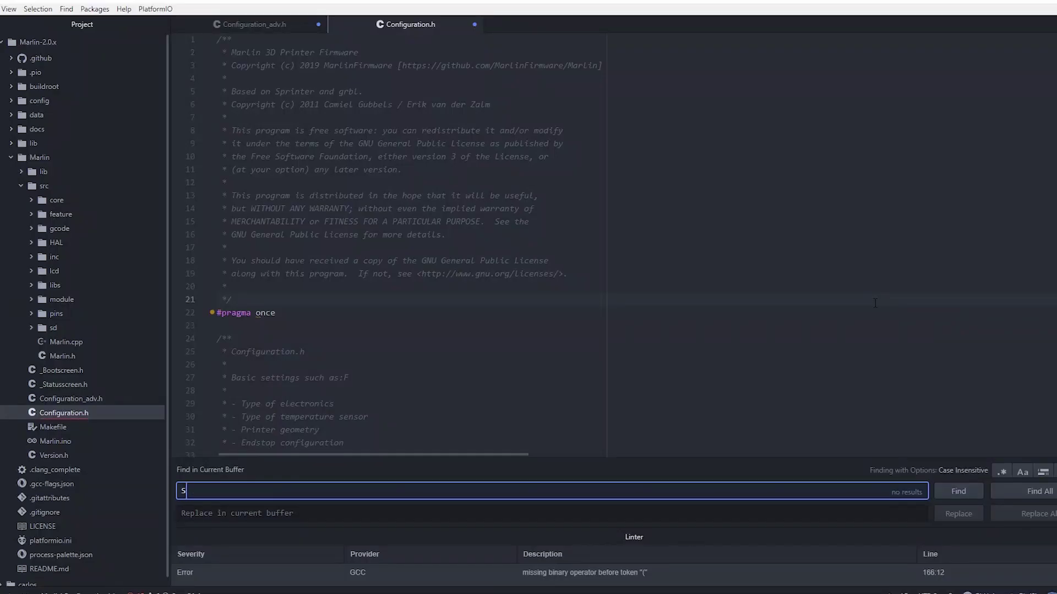
# - Confirm #define SDSUPPORT is active on line 1637 of Configuration.h, then switch to Configuration_adv.h
pyautogui.write('SUPPORT')
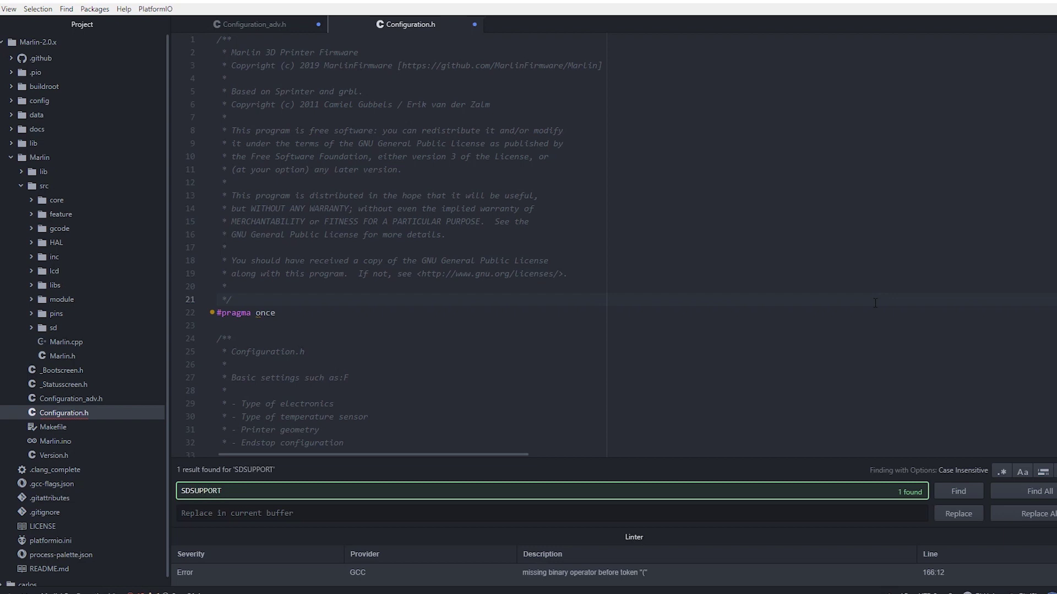
pyautogui.press('Return')
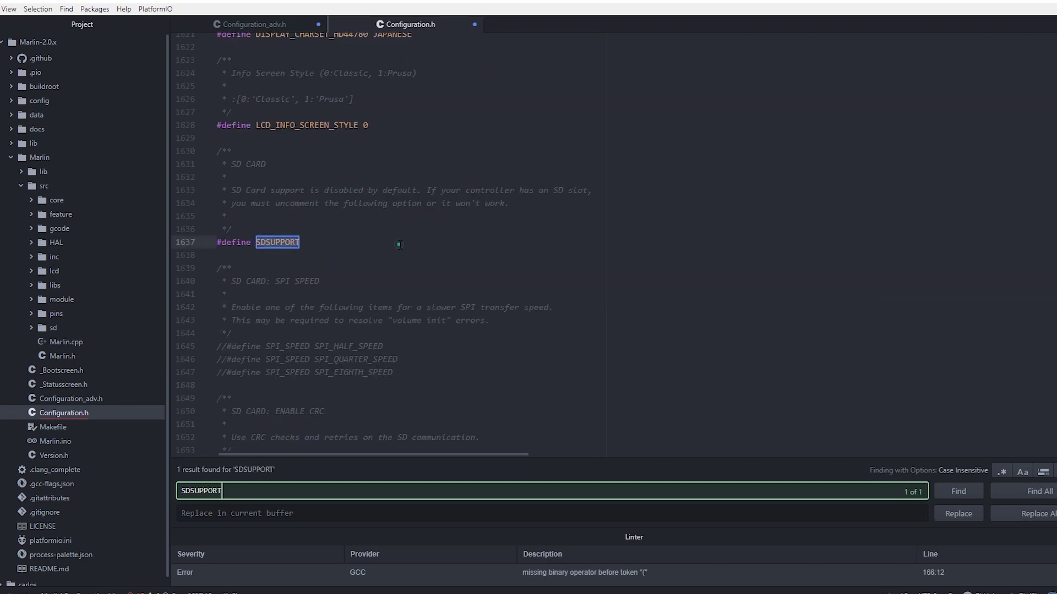
pyautogui.press('Escape')
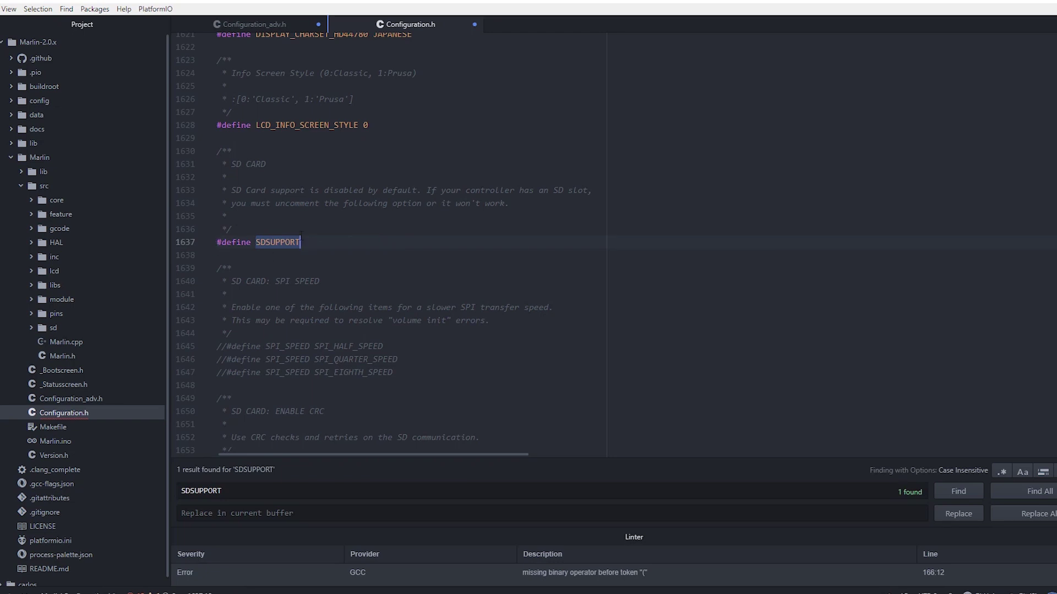
pyautogui.click(281, 26)
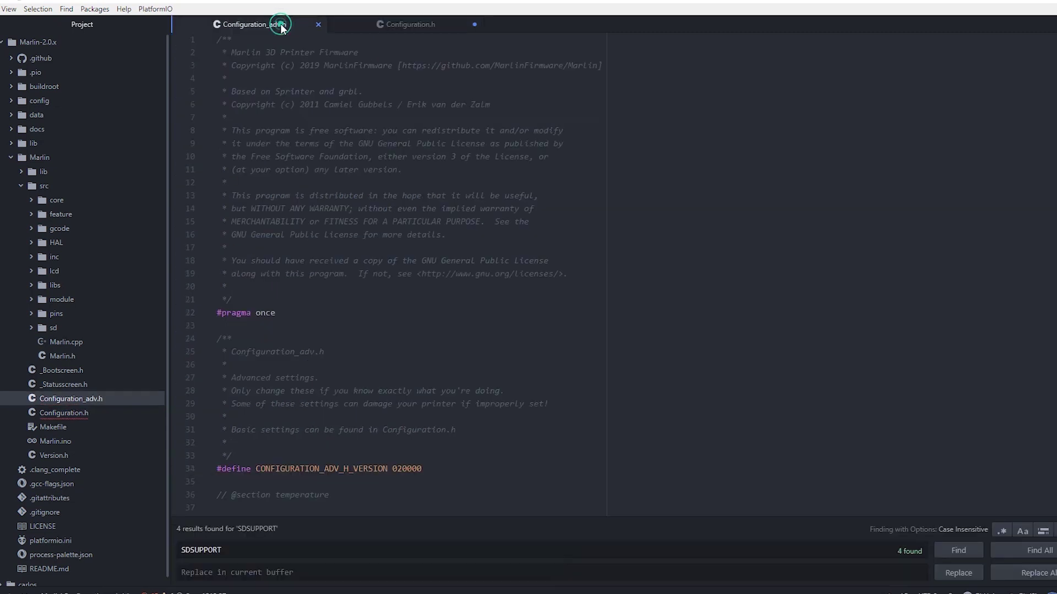
# - Find the POWER_LOSS block and uncomment POWER_LOSS_RECOVERY and BACKUP_POWER_SUPPLY
pyautogui.click(237, 547)
pyautogui.write('POW')
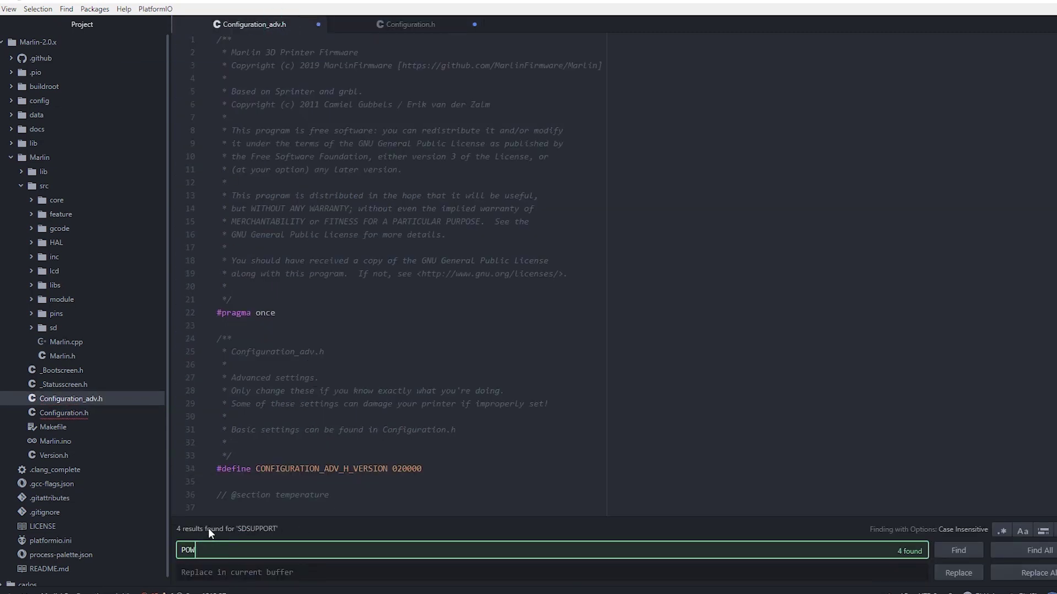
pyautogui.write('ER_LOSS')
pyautogui.press('Return')
pyautogui.click(453, 271)
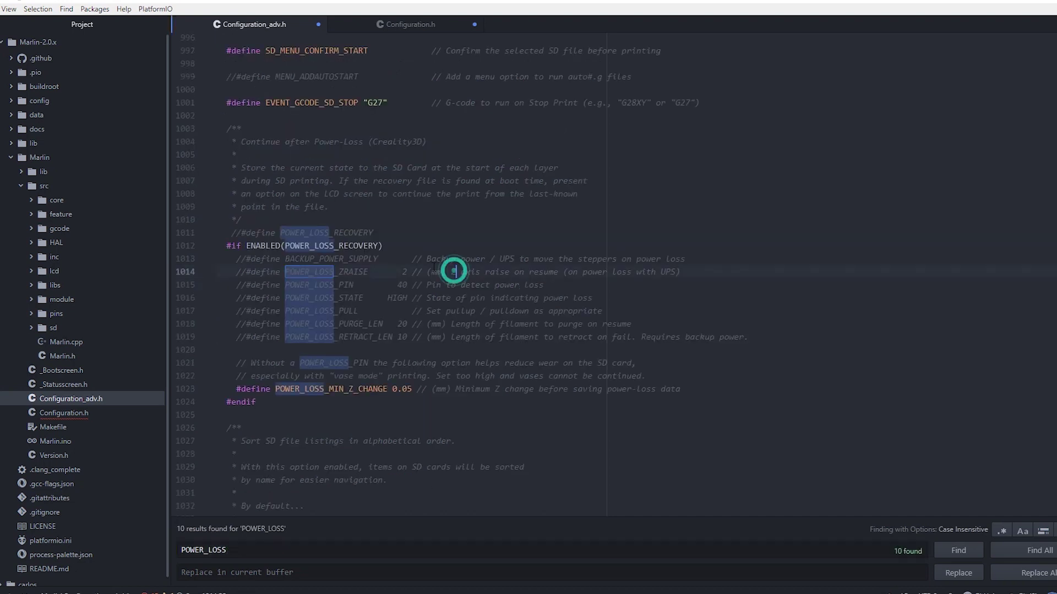
pyautogui.click(236, 232)
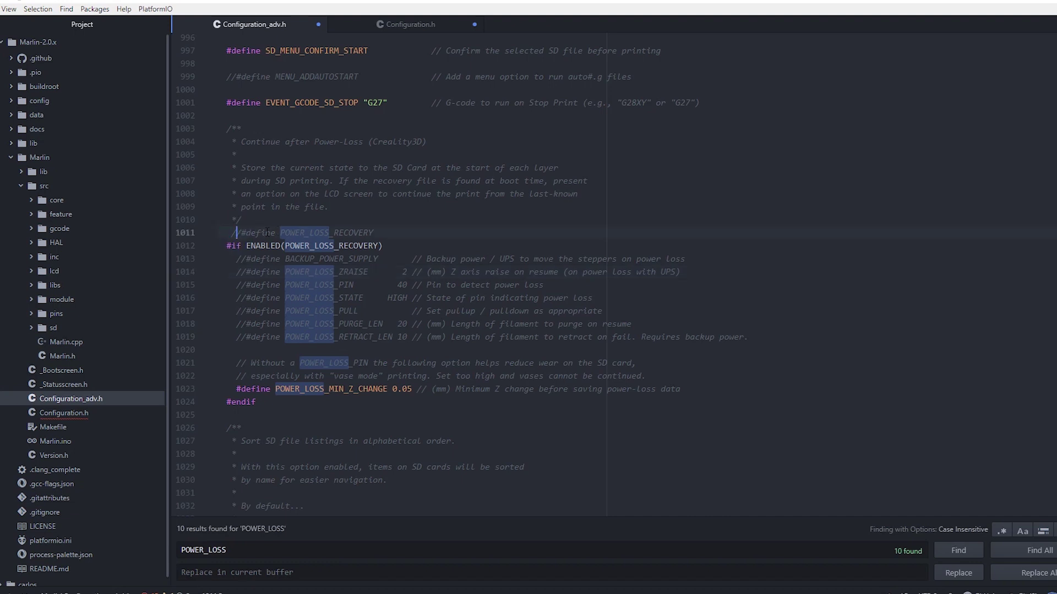
pyautogui.click(240, 232)
pyautogui.press('BackSpace')
pyautogui.press('BackSpace')
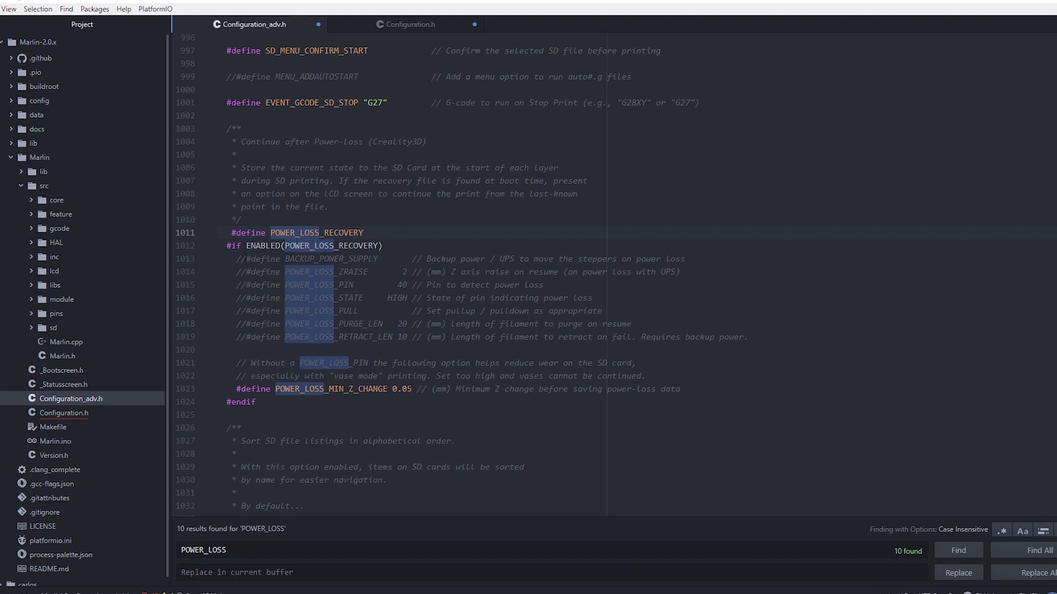
pyautogui.press('BackSpace')
pyautogui.press('BackSpace')
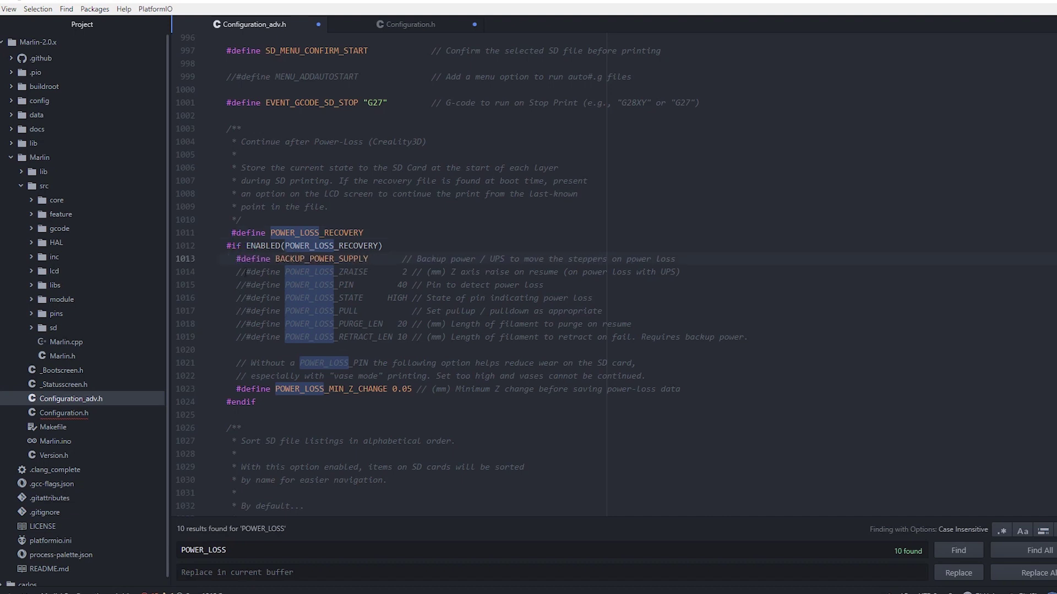
# - Enable POWER_LOSS_ZRAISE set to 3 and POWER_LOSS_PIN set to P1_24
pyautogui.click(245, 272)
pyautogui.press('BackSpace')
pyautogui.press('BackSpace')
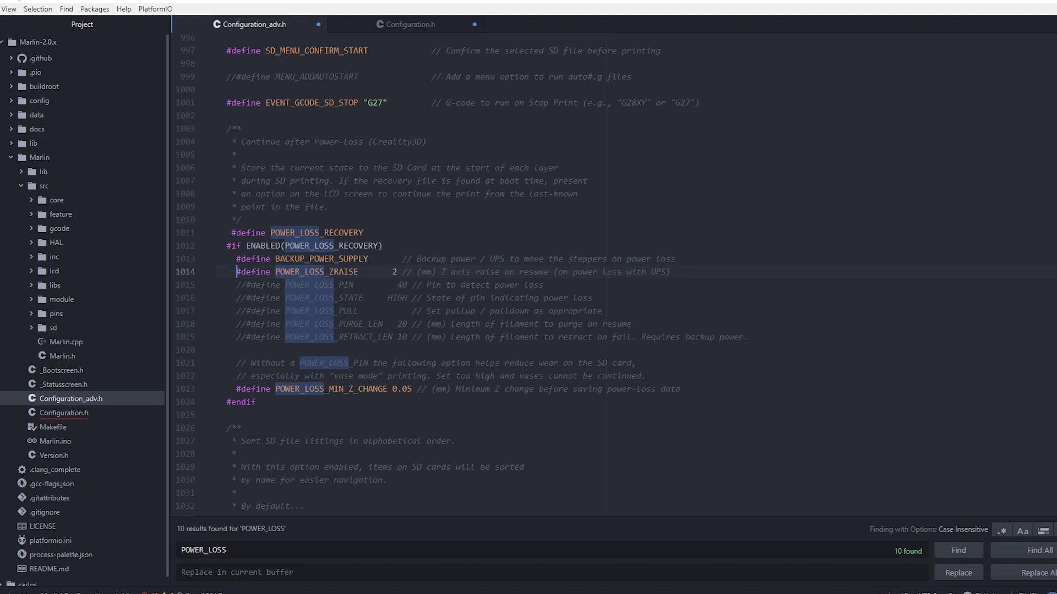
pyautogui.click(397, 272)
pyautogui.press('BackSpace')
pyautogui.write('3')
pyautogui.click(246, 284)
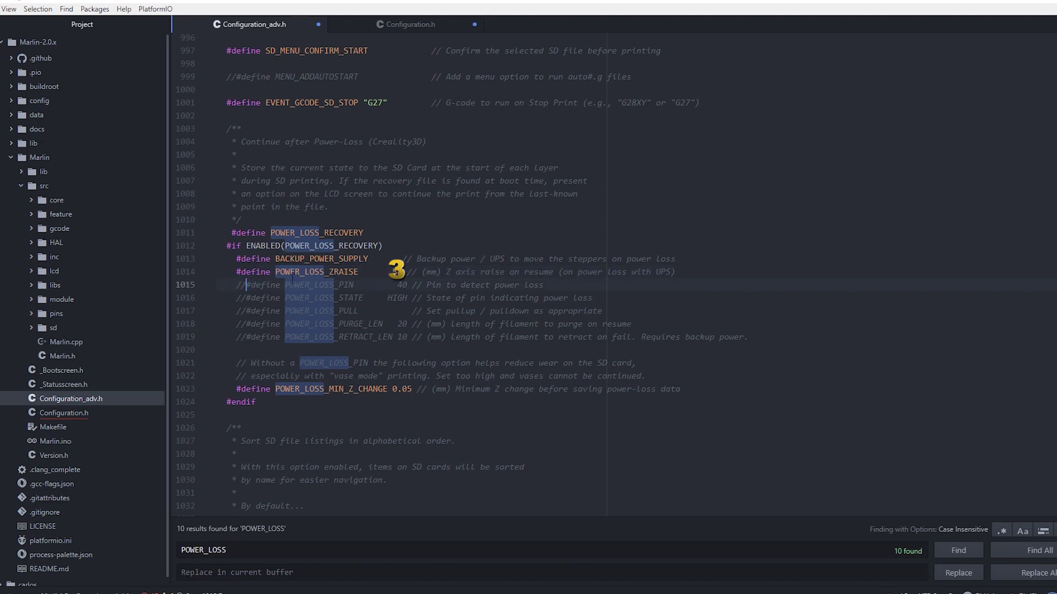
pyautogui.press('BackSpace')
pyautogui.press('BackSpace')
pyautogui.click(398, 285)
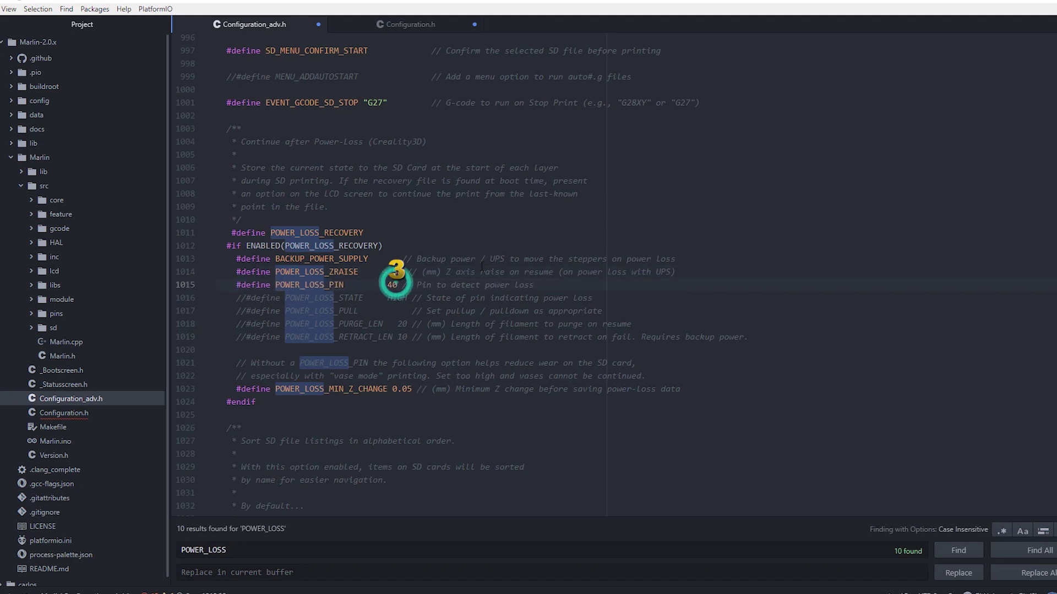
pyautogui.write('P')
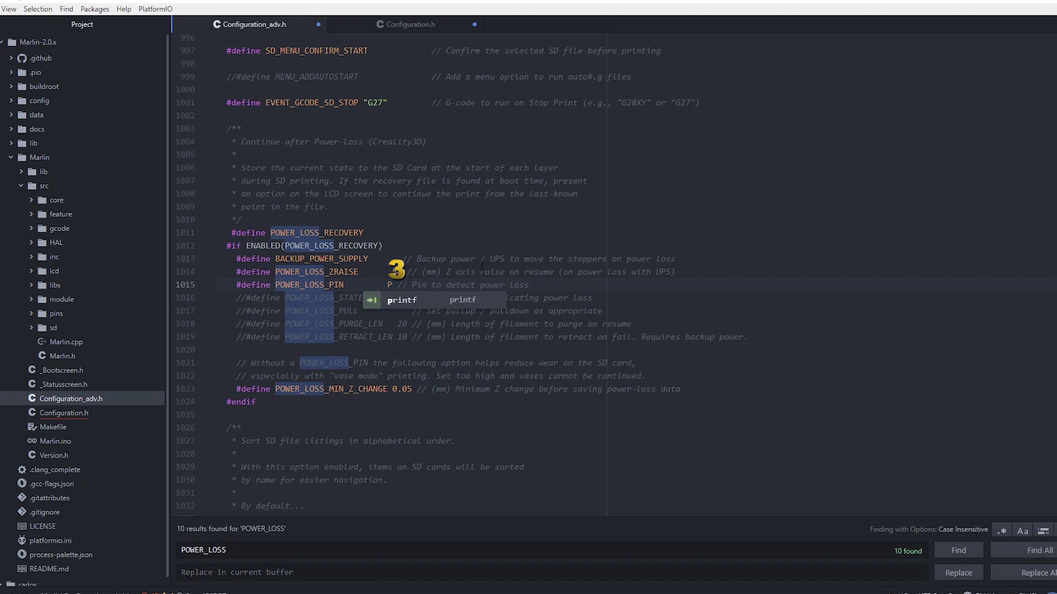
pyautogui.write('1')
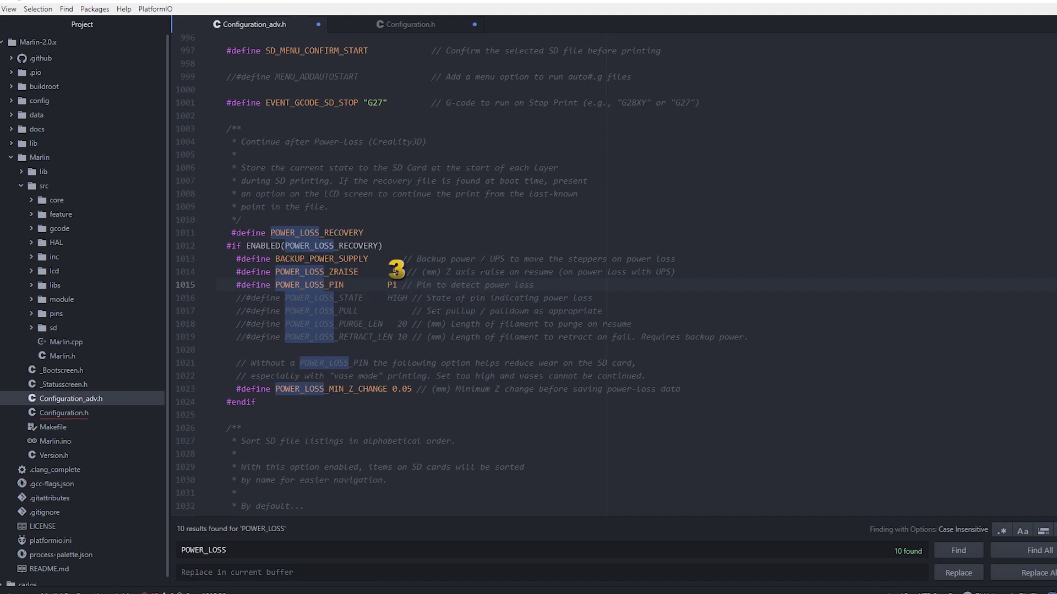
pyautogui.write('_24')
# - Uncomment POWER_LOSS_STATE, POWER_LOSS_PULL and POWER_LOSS_PURGE_LEN, then save and build the firmware
pyautogui.click(247, 298)
pyautogui.press('BackSpace')
pyautogui.press('BackSpace')
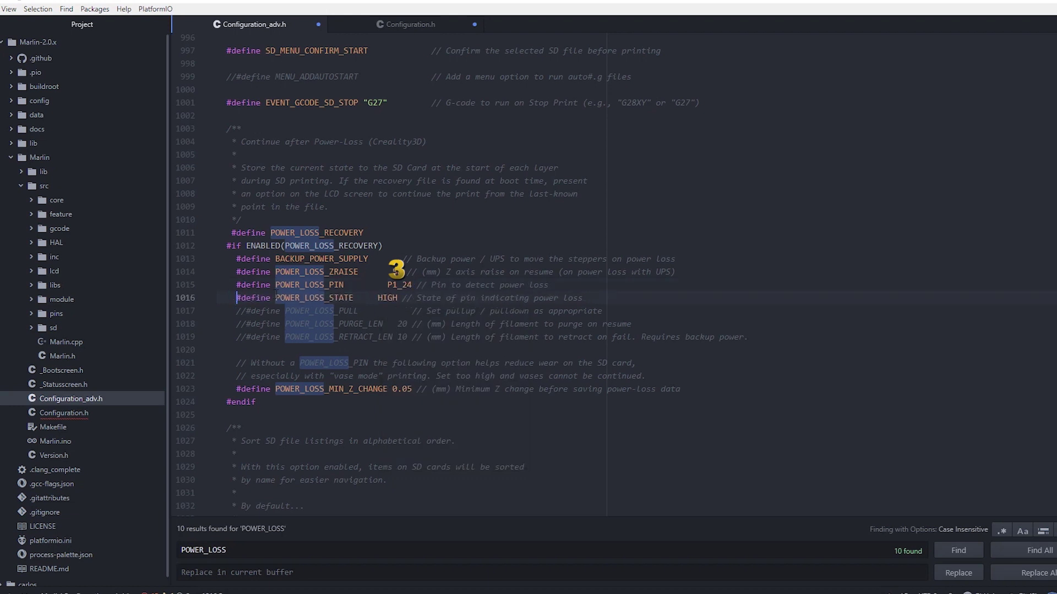
pyautogui.click(246, 311)
pyautogui.press('BackSpace')
pyautogui.press('BackSpace')
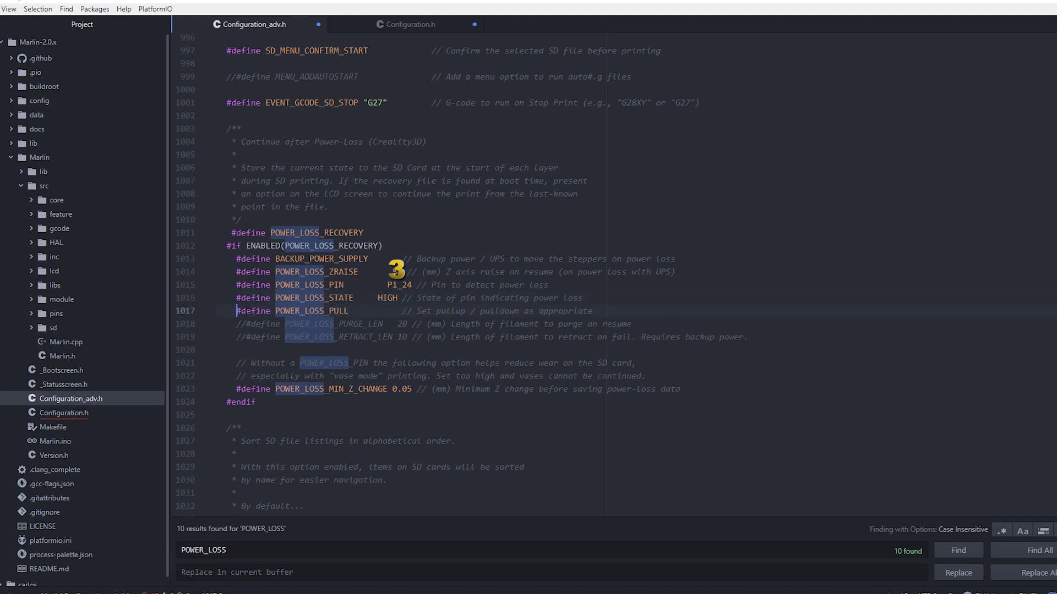
pyautogui.click(246, 324)
pyautogui.press('BackSpace')
pyautogui.press('BackSpace')
pyautogui.press('BackSpace')
pyautogui.press('BackSpace')
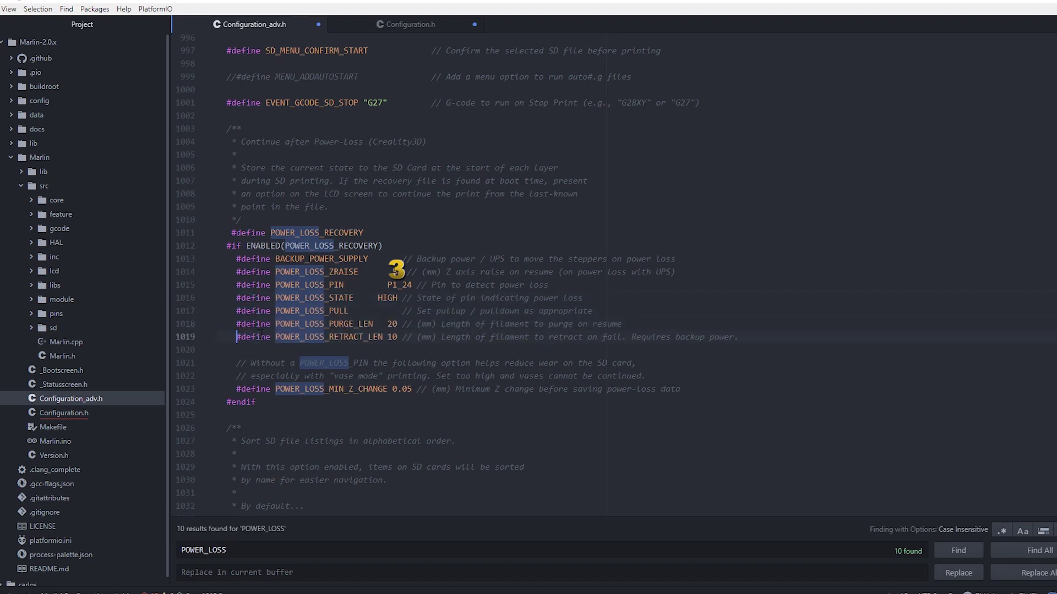
pyautogui.hotkey('ctrl', 'alt', 'b')
pyautogui.click(667, 56)
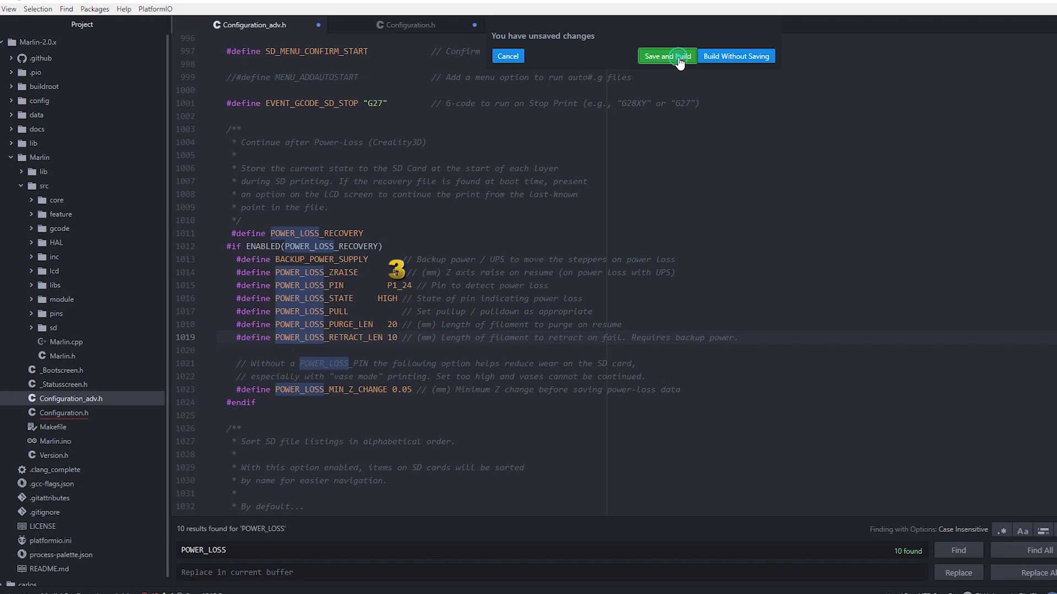